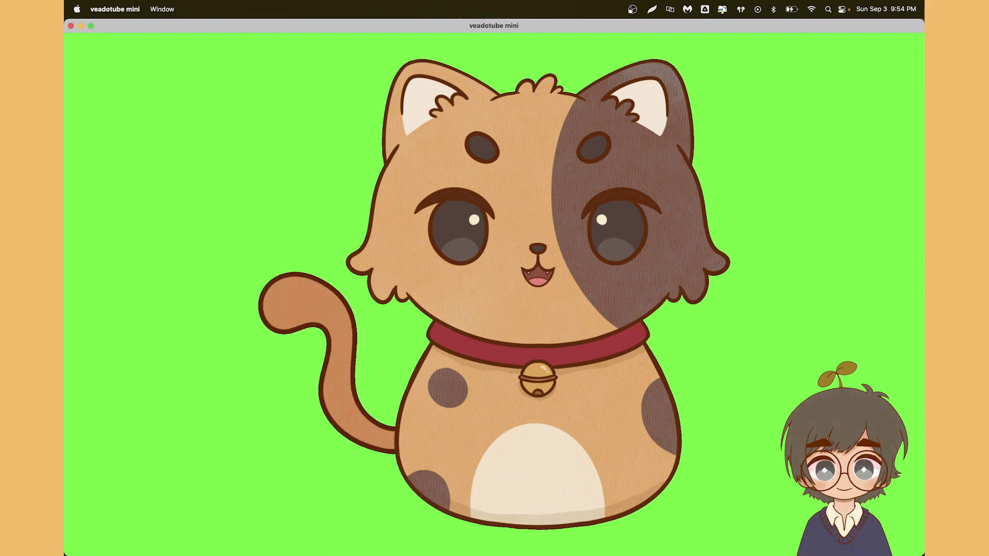
pyautogui.moveTo(305, 113)
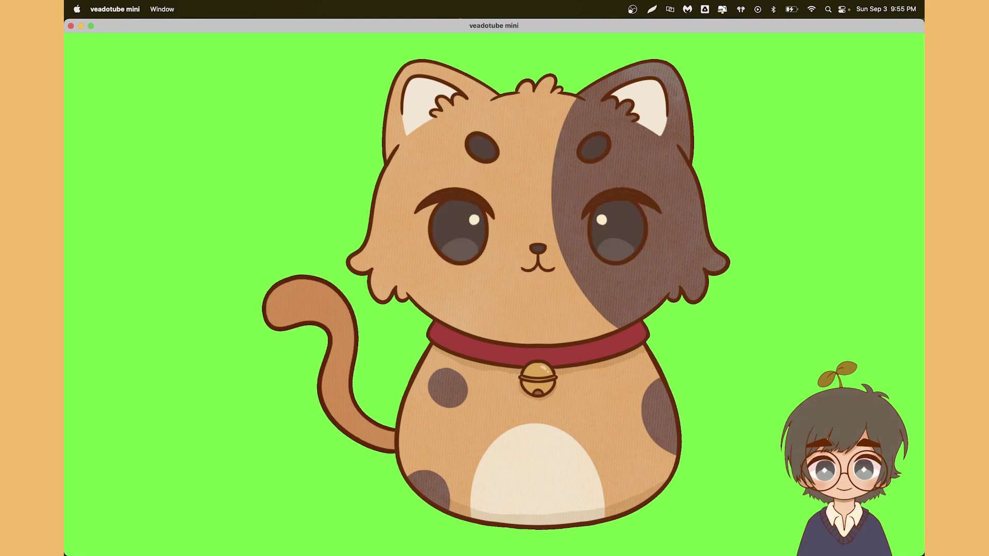
pyautogui.moveTo(407, 106)
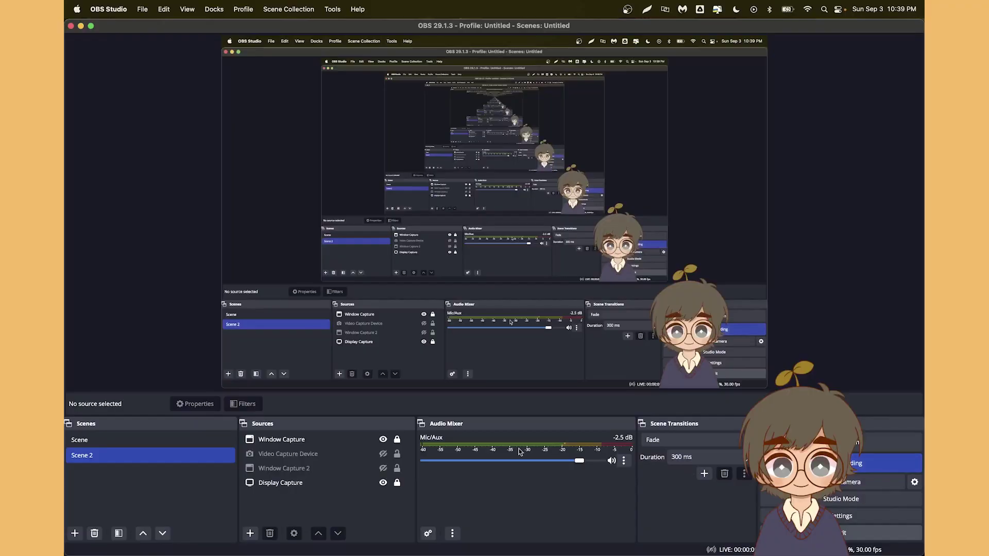
pyautogui.click(401, 468)
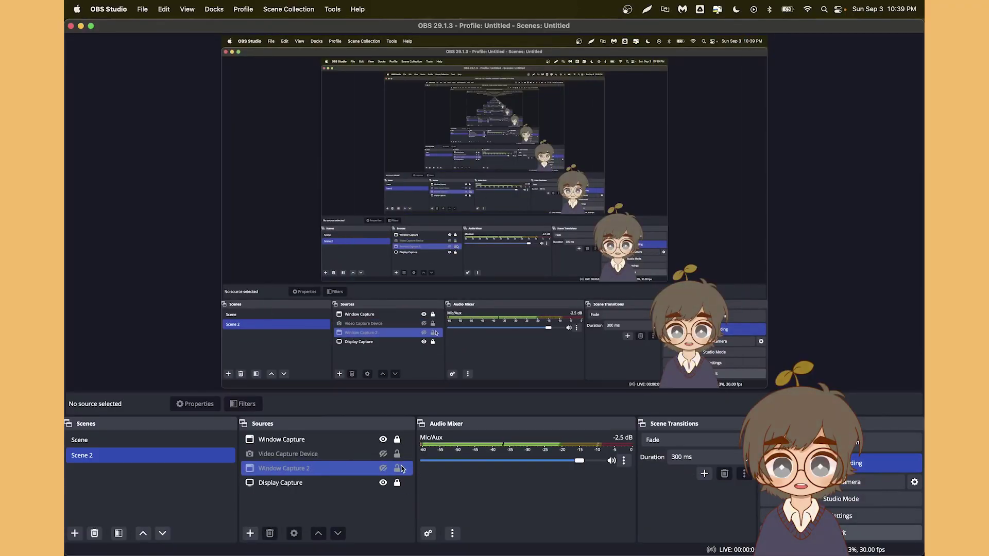
pyautogui.keyDown('super'); pyautogui.click(367, 462); pyautogui.keyUp('super')
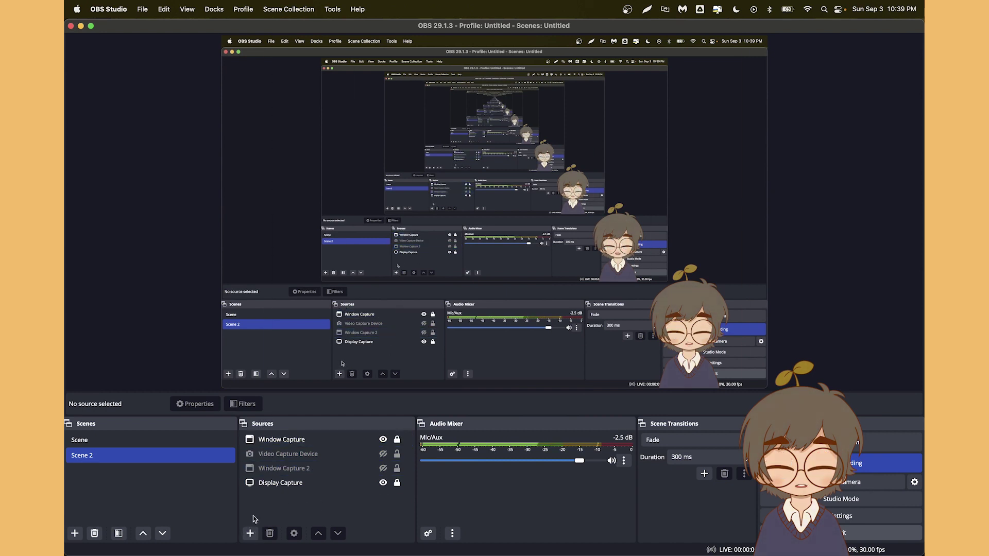
# Add a Window Capture source showing the veadotube mini window, scale it down and place it in the canvas's upper-left corner.
pyautogui.click(250, 533)
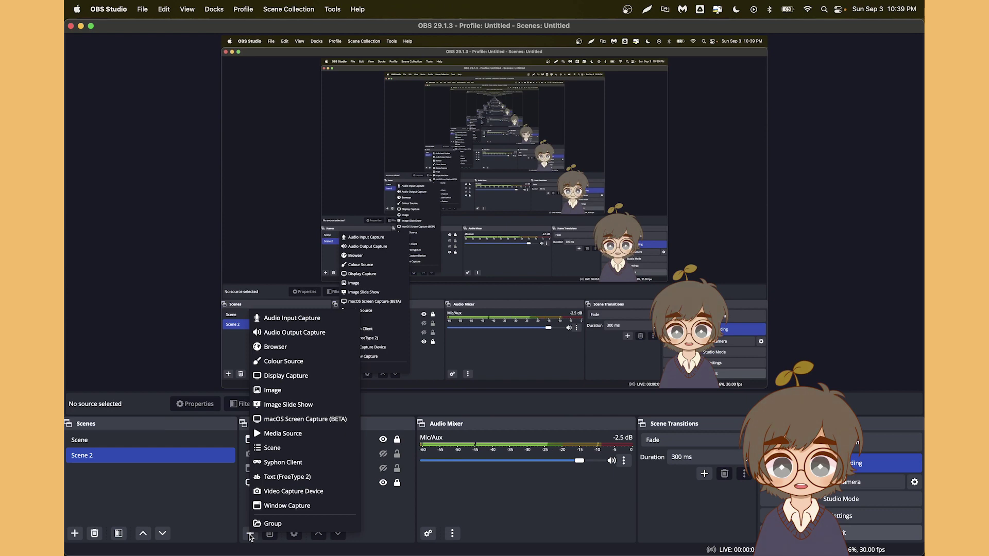
pyautogui.click(284, 506)
pyautogui.click(558, 344)
pyautogui.click(420, 277)
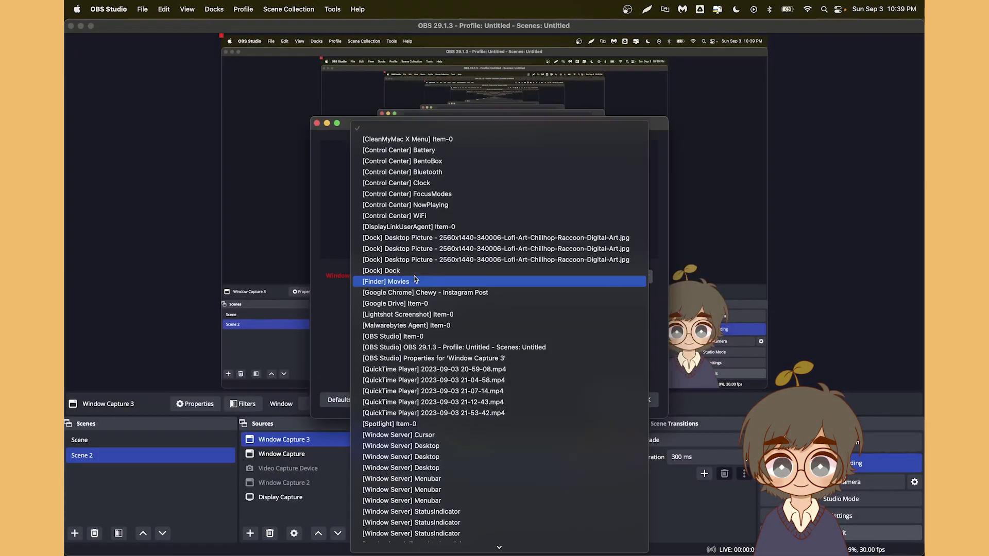
pyautogui.scroll(-1, 429, 455)
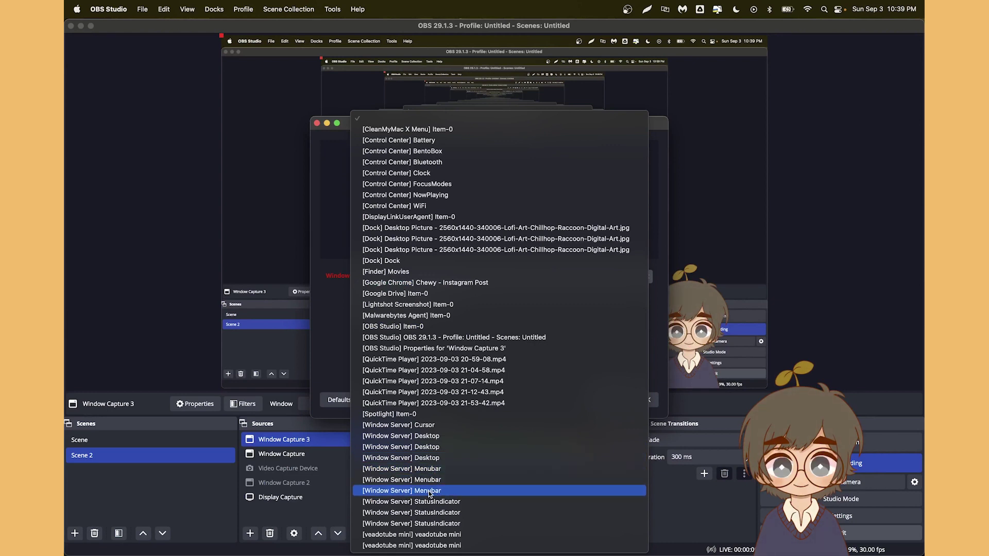
pyautogui.click(432, 535)
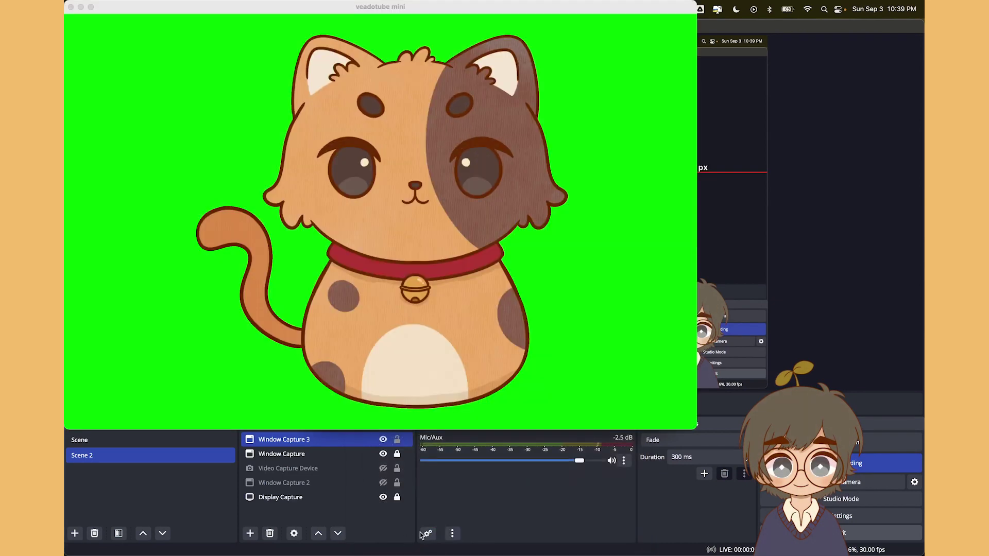
pyautogui.press('super+Tab')
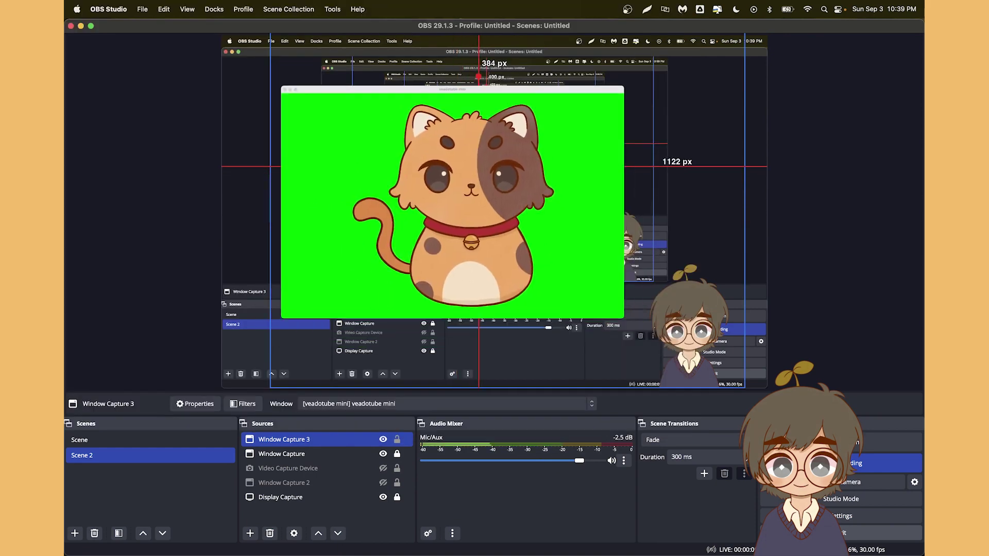
pyautogui.moveTo(256, 168)
pyautogui.mouseDown()
pyautogui.moveTo(278, 179)
pyautogui.moveTo(235, 152)
pyautogui.moveTo(255, 170)
pyautogui.moveTo(242, 159)
pyautogui.mouseUp()
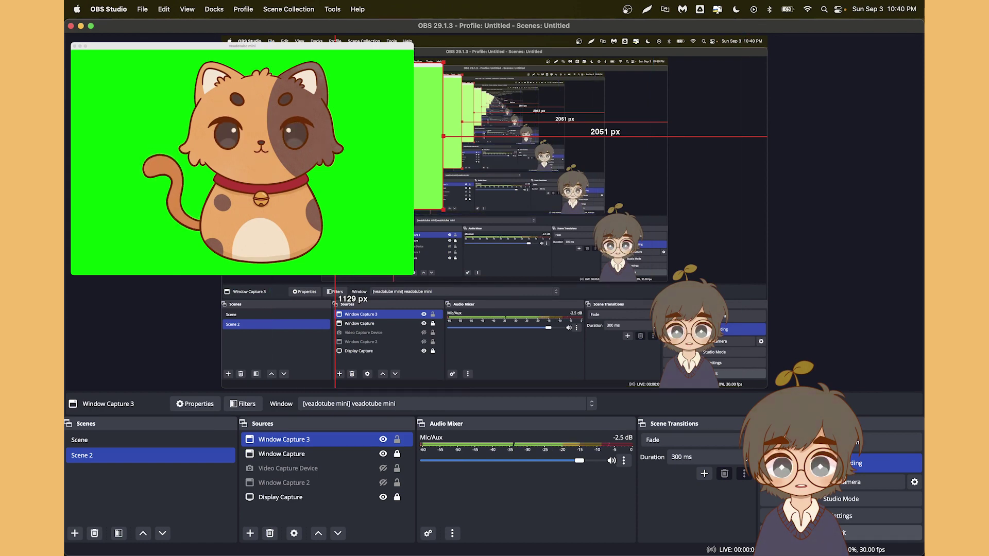
pyautogui.moveTo(242, 159); pyautogui.dragTo(242, 159)
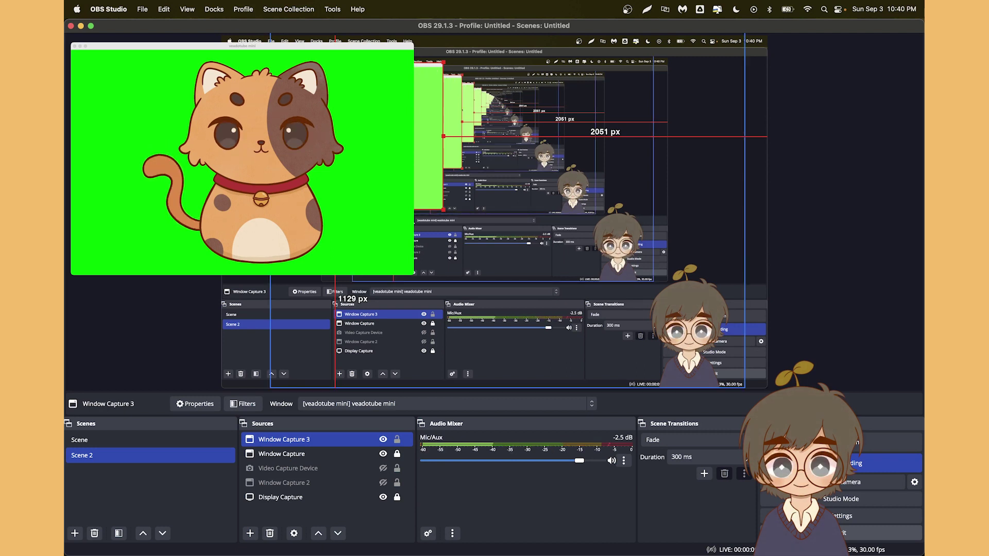
# Add a Chroma Key effect filter to Window Capture 3 with Green as the key colour type.
pyautogui.rightClick(314, 442)
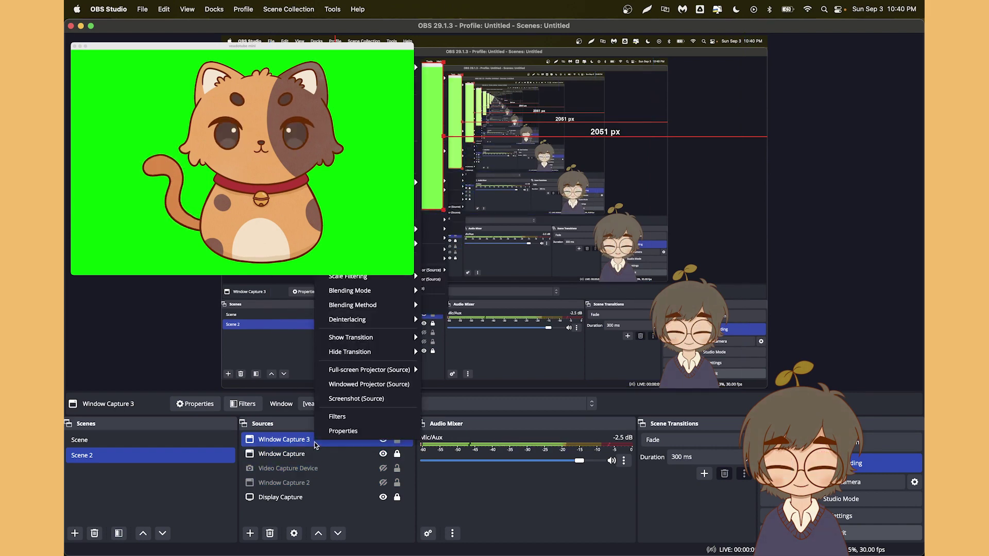
pyautogui.click(339, 417)
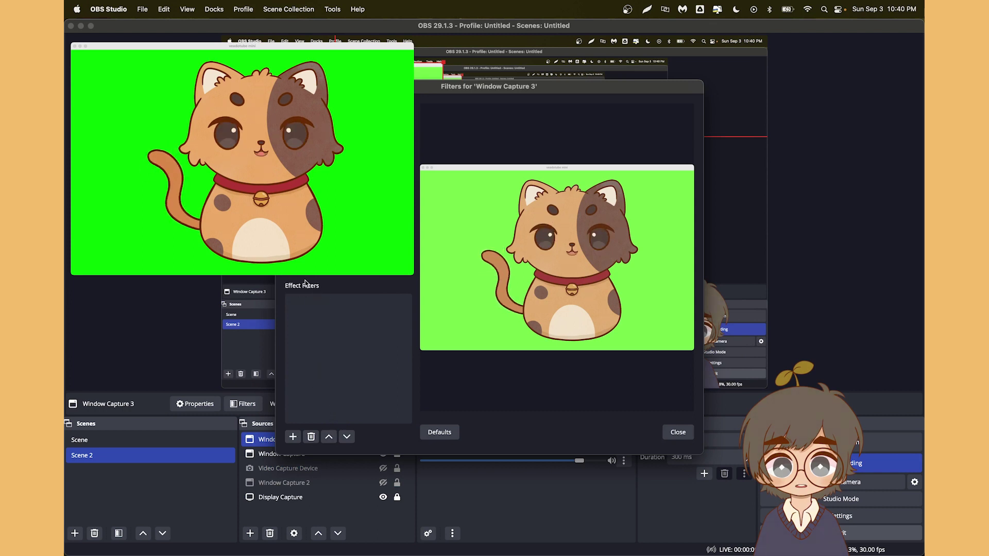
pyautogui.click(293, 437)
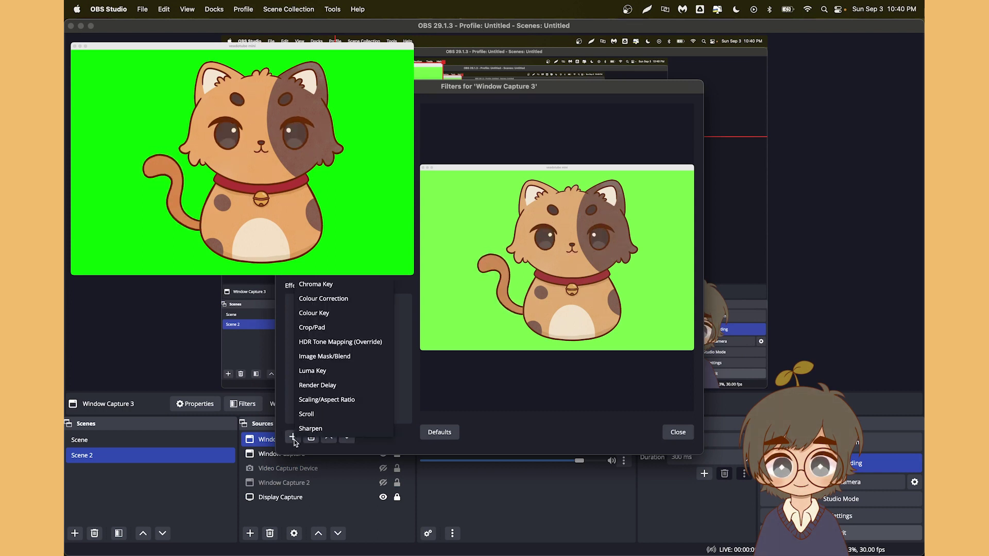
pyautogui.click(334, 285)
pyautogui.click(509, 285)
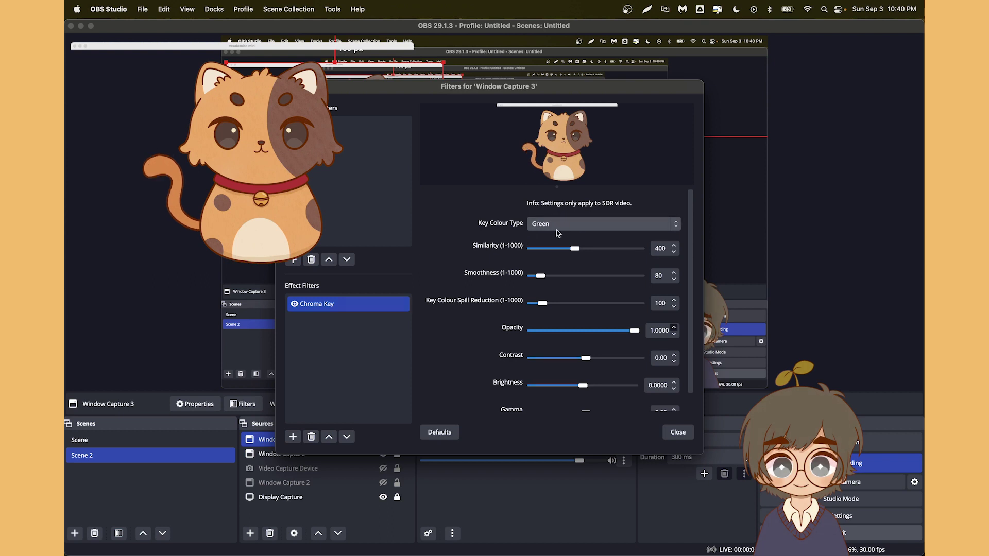
pyautogui.click(563, 226)
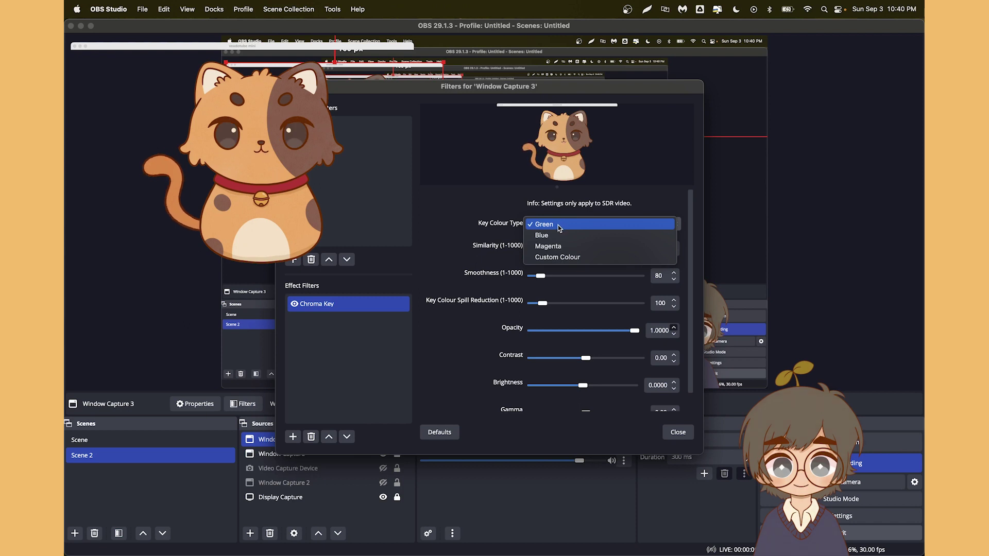
pyautogui.click(471, 221)
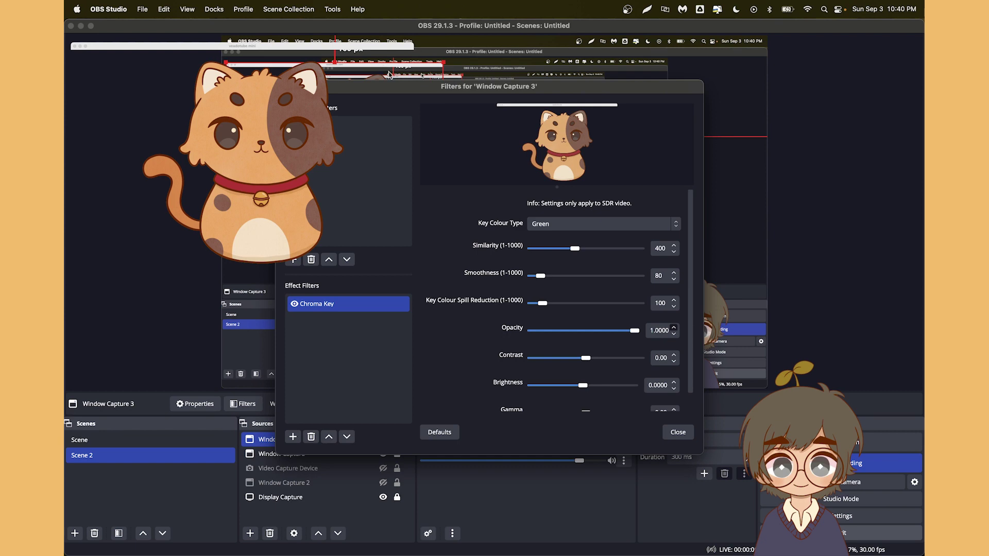
pyautogui.moveTo(420, 89); pyautogui.dragTo(585, 85)
pyautogui.click(447, 83)
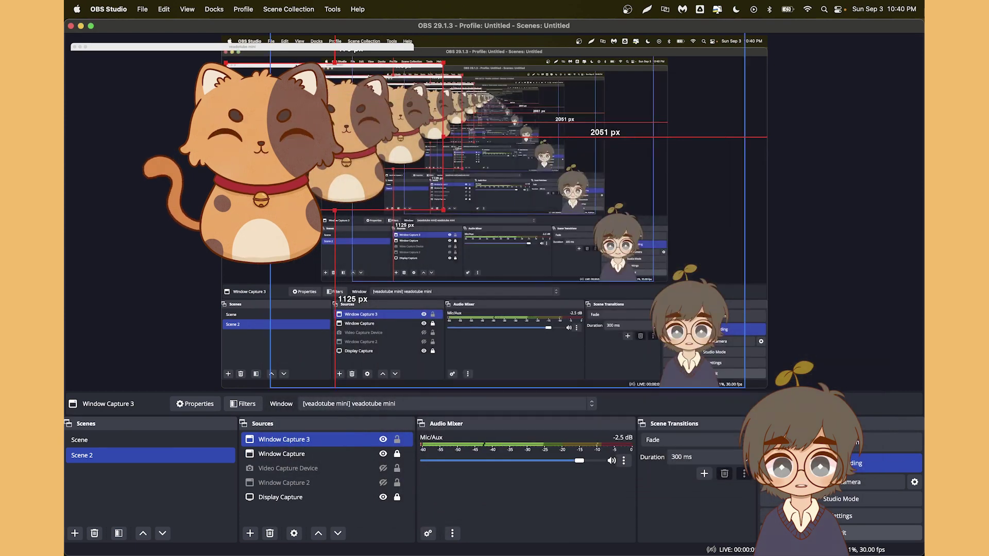
# Move the cat avatar capture slightly lower on the canvas and add a Crop/Pad effect filter to Window Capture 3.
pyautogui.moveTo(267, 39); pyautogui.dragTo(297, 93)
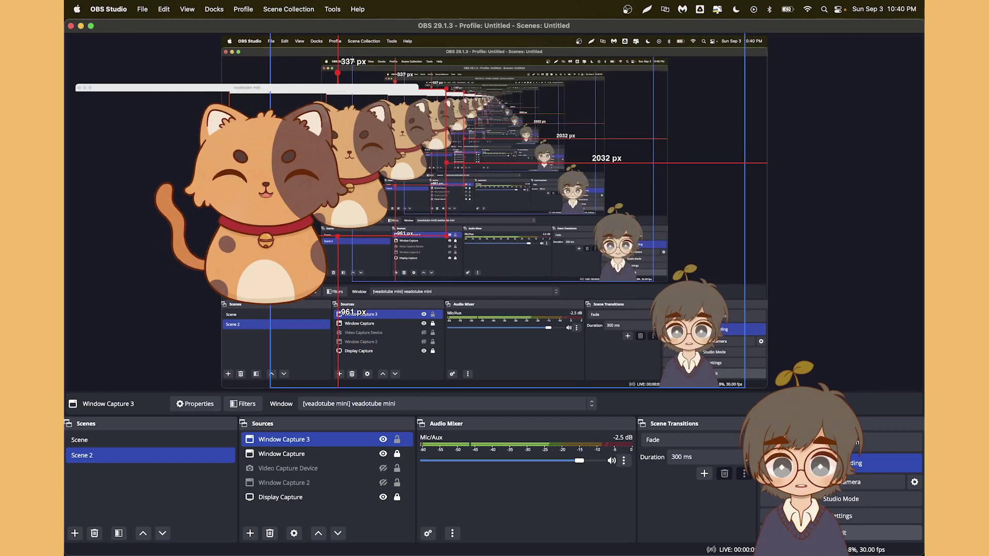
pyautogui.keyDown('shift'); pyautogui.click(271, 455); pyautogui.keyUp('shift')
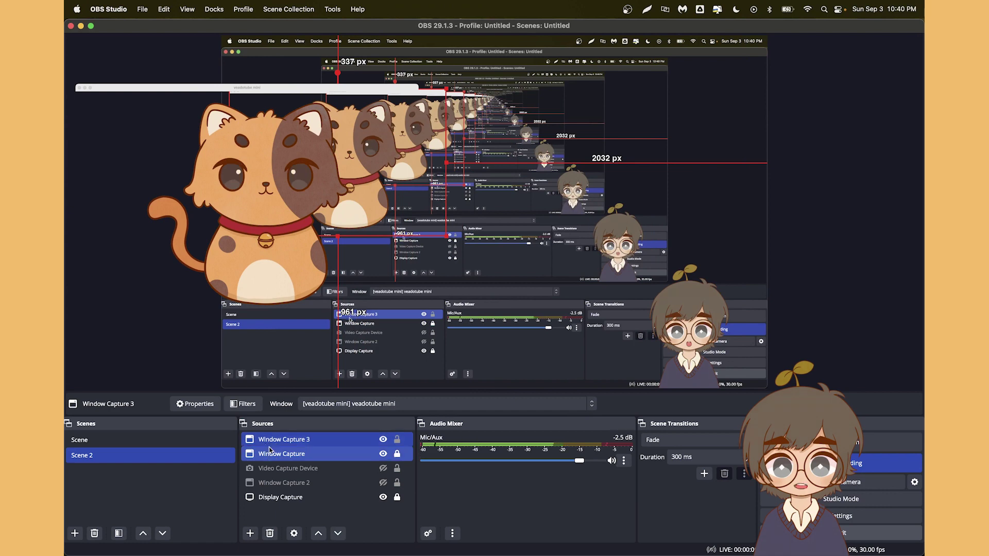
pyautogui.rightClick(273, 442)
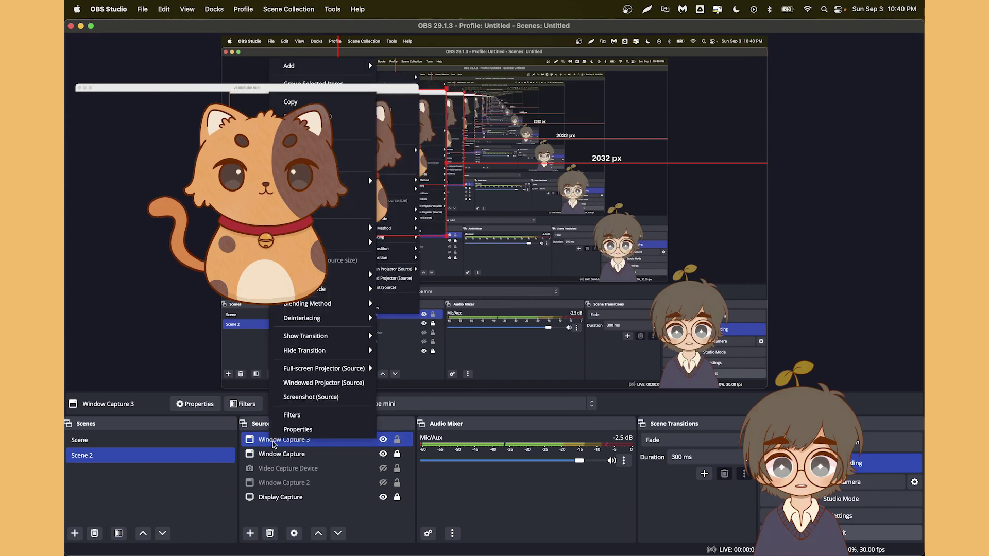
pyautogui.click(292, 415)
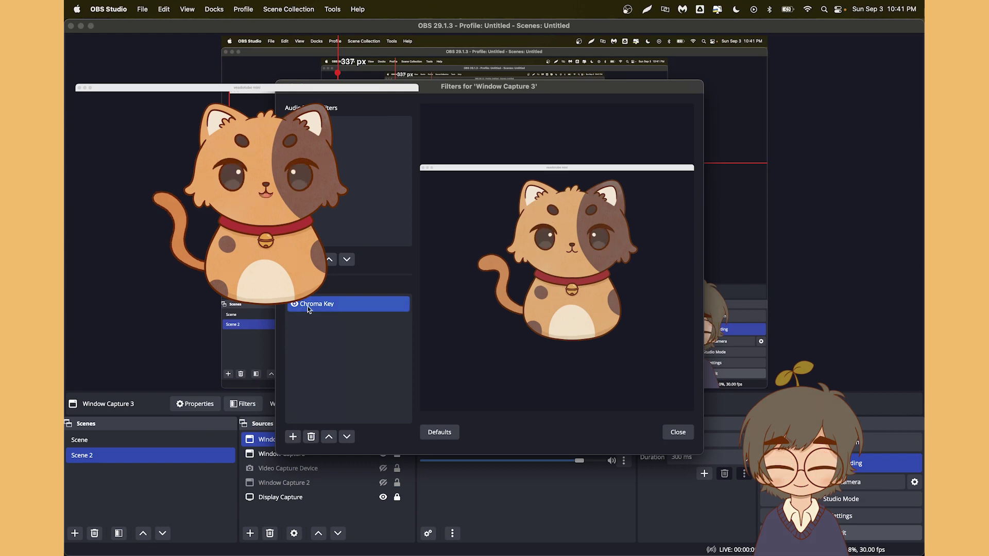
pyautogui.click(292, 437)
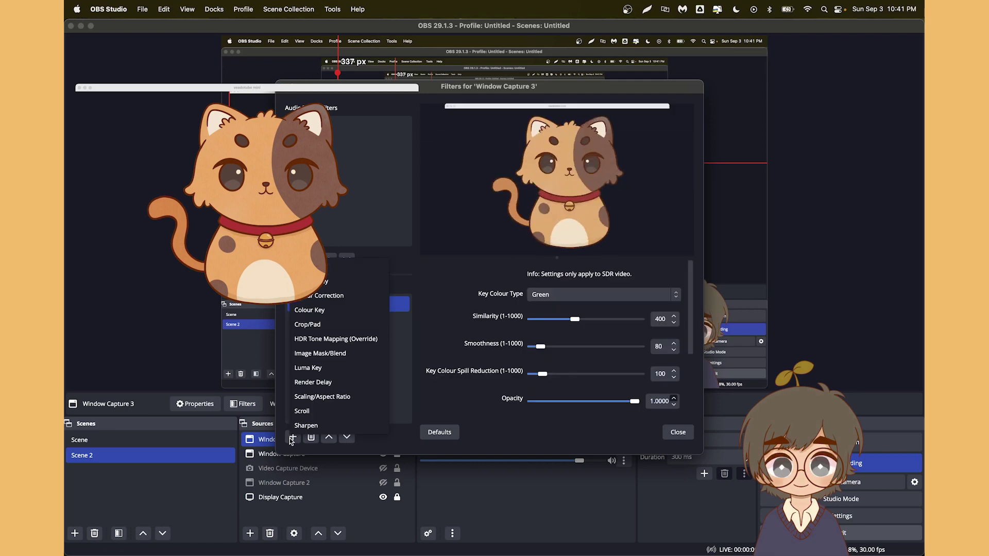
pyautogui.click(324, 326)
pyautogui.click(510, 284)
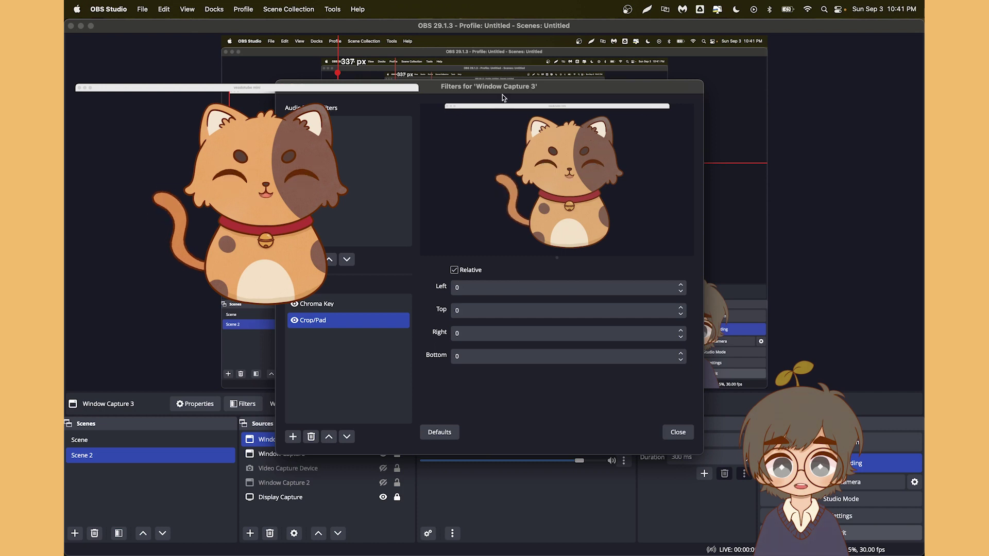
# Set the Crop/Pad filter's Top value to 100 to cut off the window's title bar, and close the filters.
pyautogui.moveTo(469, 309); pyautogui.dragTo(434, 313)
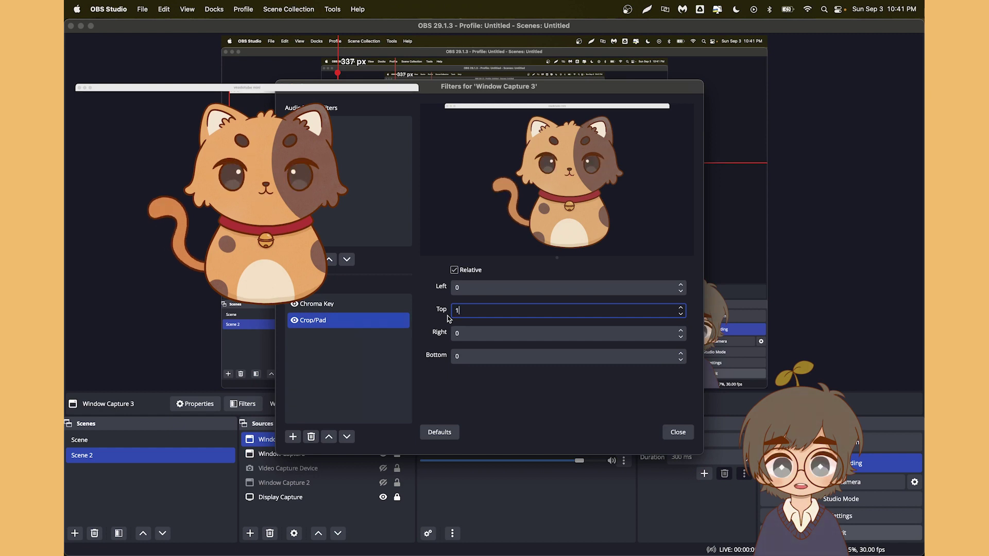
pyautogui.write('100')
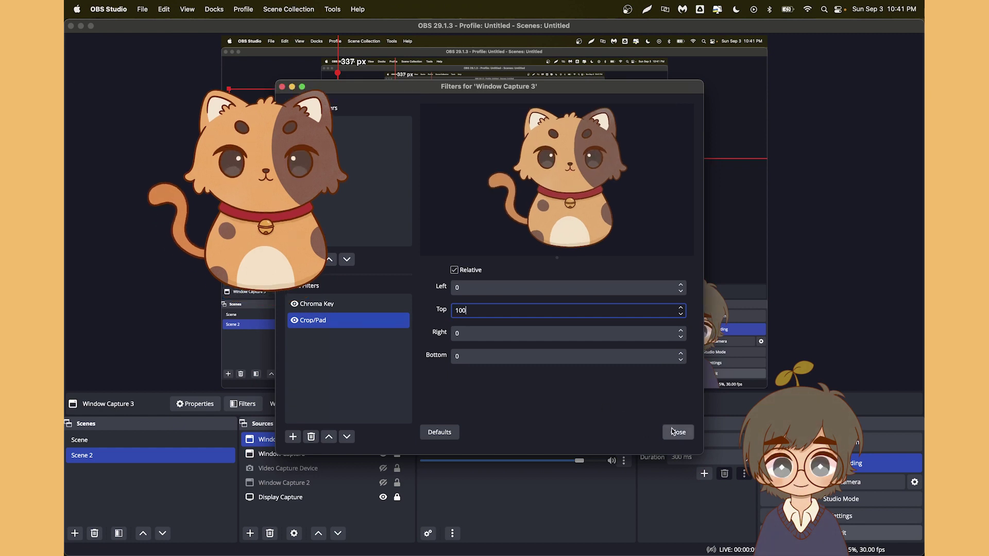
pyautogui.moveTo(515, 80)
pyautogui.mouseDown()
pyautogui.moveTo(506, 186)
pyautogui.moveTo(510, 68)
pyautogui.mouseUp()
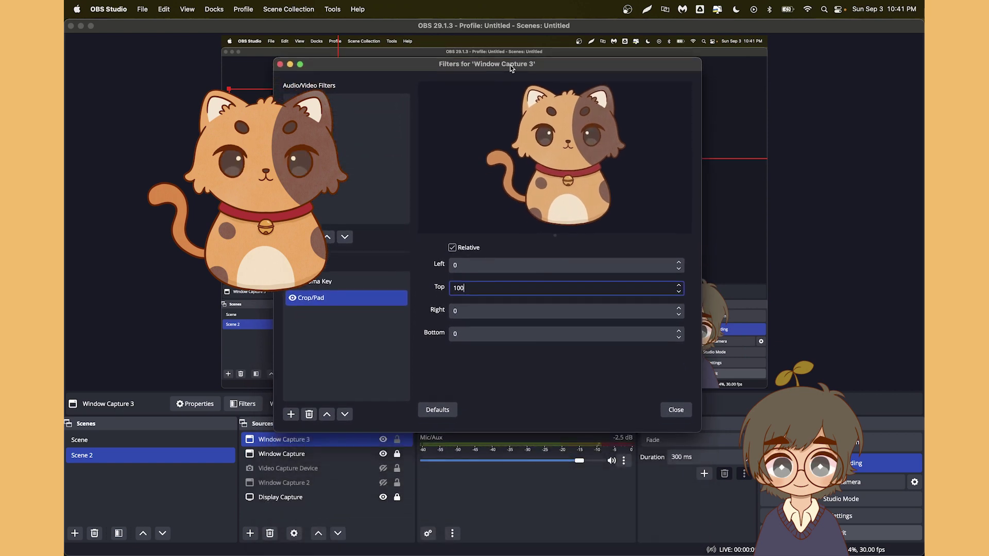
pyautogui.click(676, 409)
# Move the hidden Video Capture Device source into the upper-left corner of the canvas.
pyautogui.press('Down')
pyautogui.press('Down')
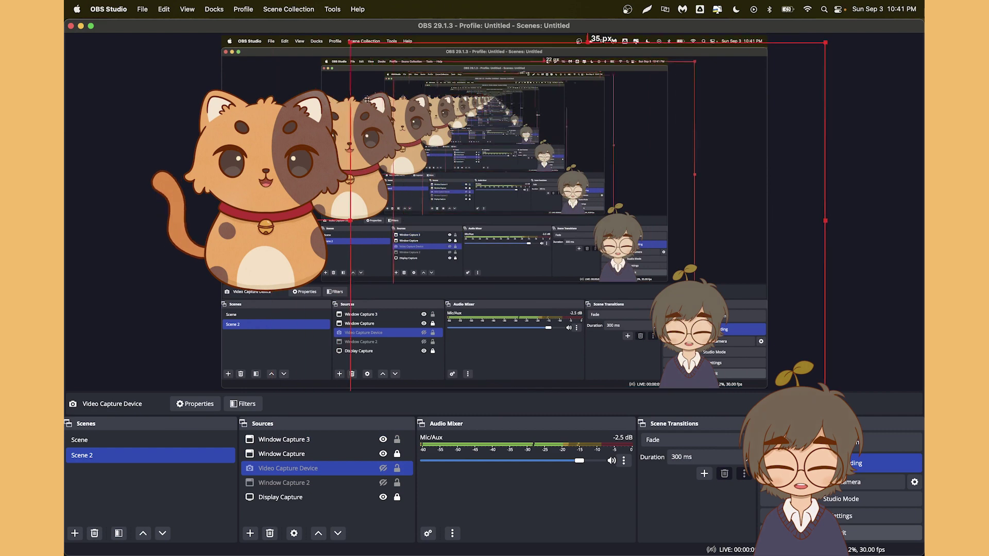
pyautogui.moveTo(360, 170); pyautogui.dragTo(349, 154)
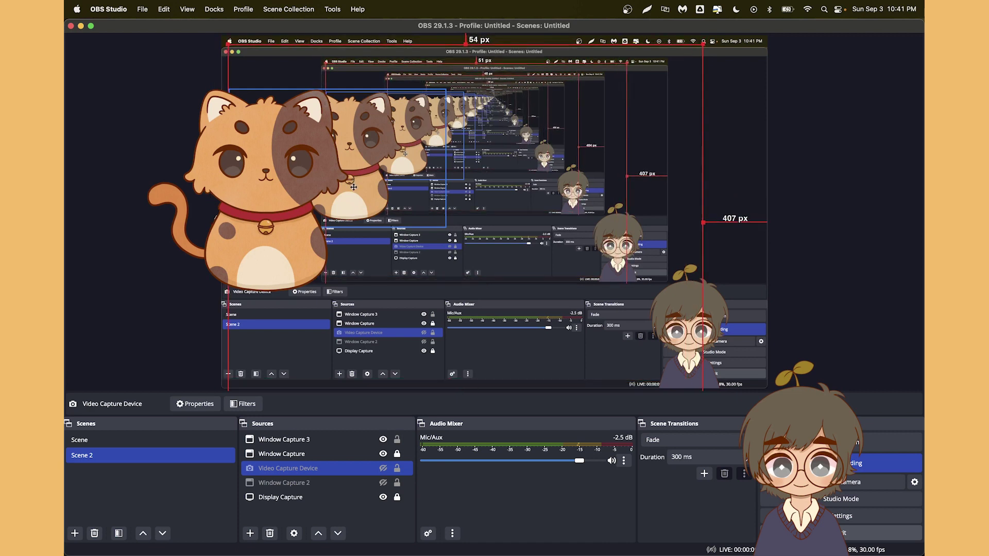
pyautogui.press('Down')
pyautogui.press('Down')
pyautogui.press('Up')
pyautogui.press('Up')
pyautogui.press('Up')
pyautogui.press('Up')
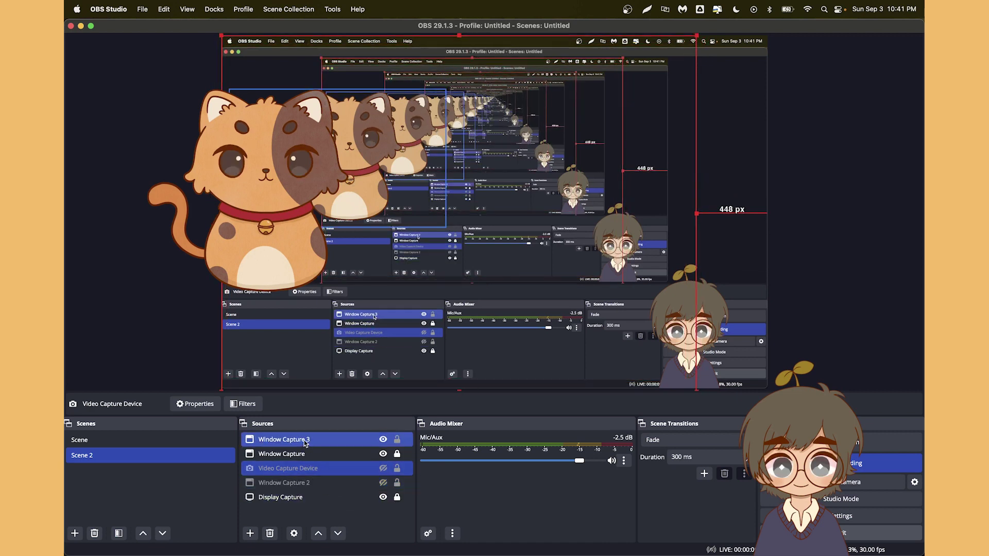
# Select only Window Capture 3 and move the cat avatar to about 882 px from the canvas's left edge and 889 px from its top.
pyautogui.keyDown('shift'); pyautogui.click(391, 455); pyautogui.keyUp('shift')
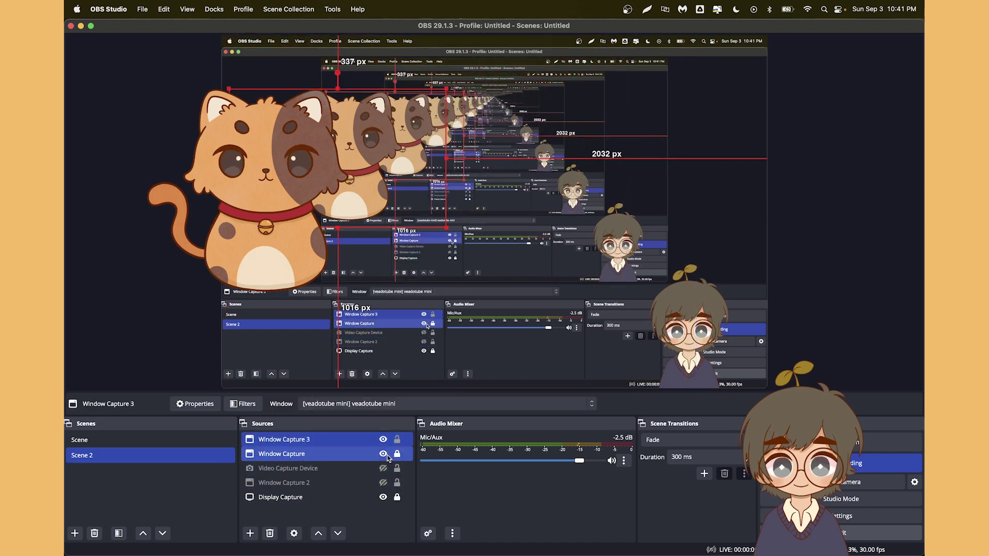
pyautogui.keyDown('super'); pyautogui.click(382, 454); pyautogui.keyUp('super')
pyautogui.keyDown('super'); pyautogui.click(386, 502); pyautogui.keyUp('super')
pyautogui.click(309, 439)
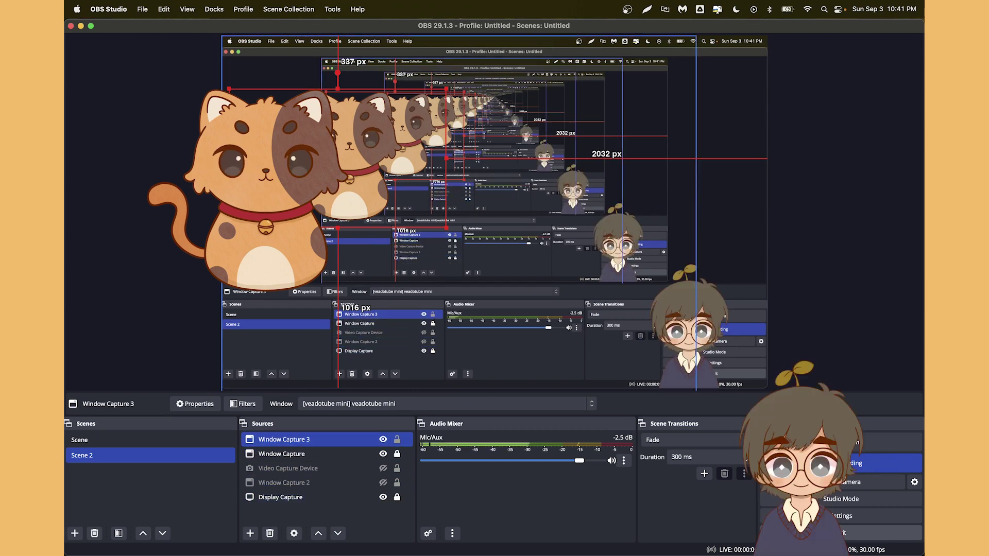
pyautogui.moveTo(354, 146); pyautogui.dragTo(373, 259)
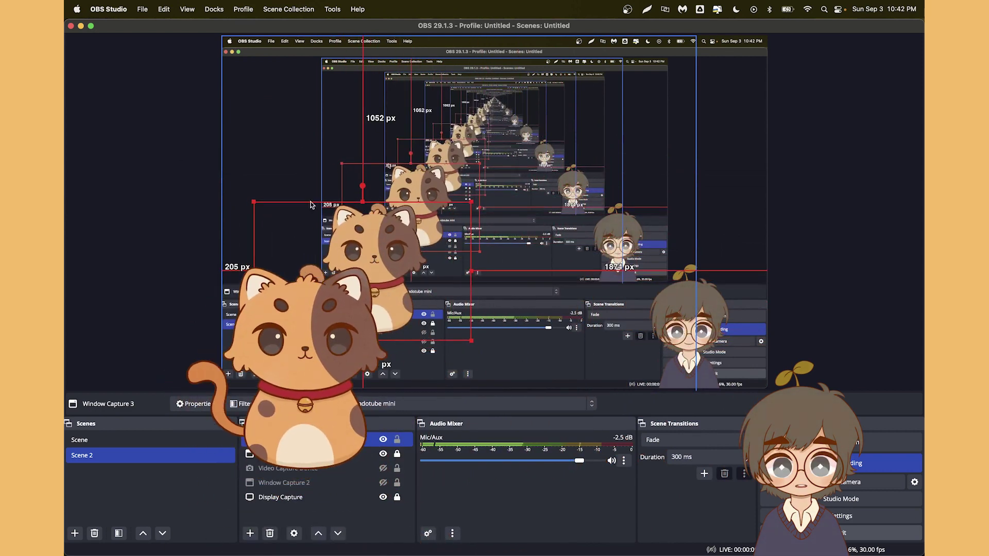
pyautogui.moveTo(375, 247); pyautogui.dragTo(484, 222)
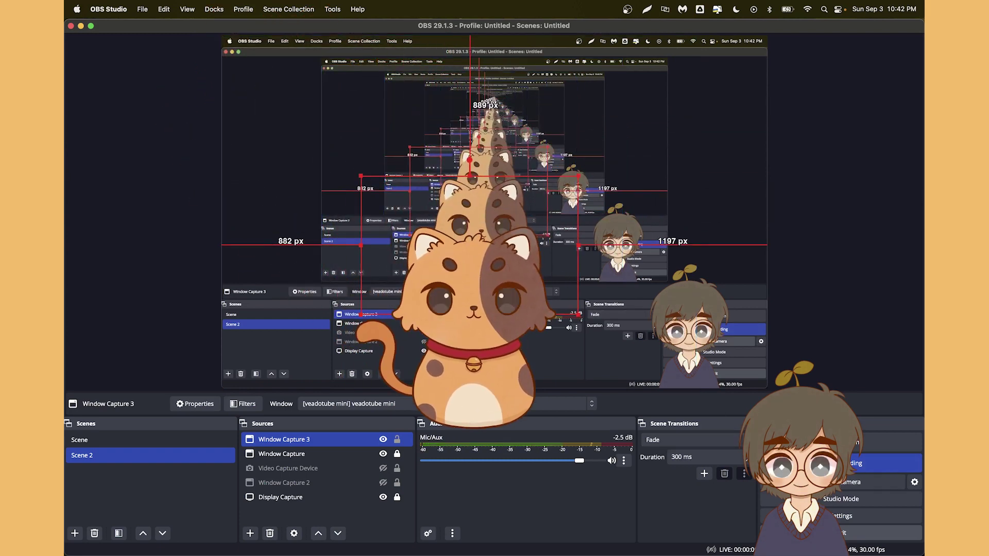